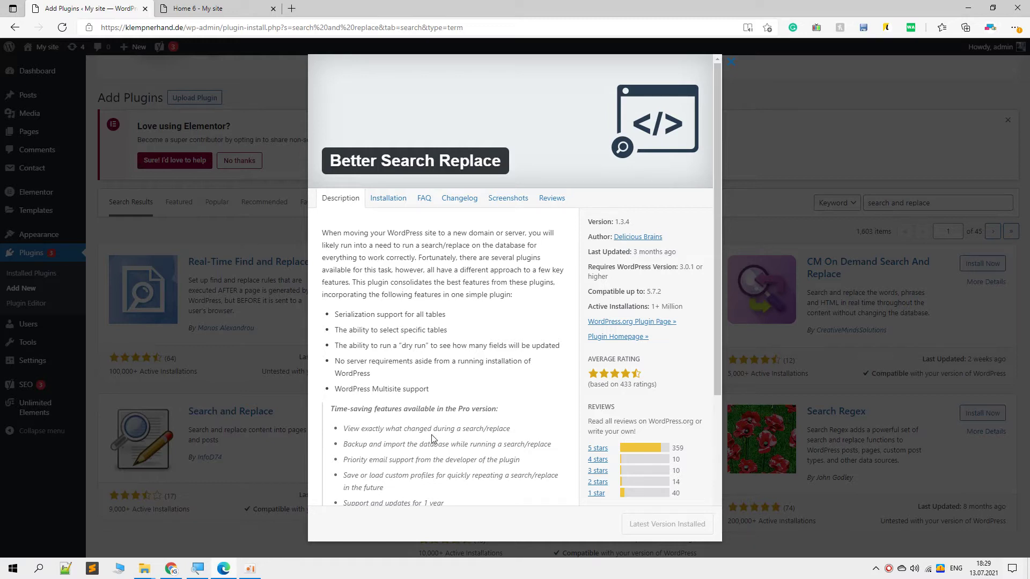
# Activate the Better Search Replace plugin and go to Tools > Better Search Replace
pyautogui.press('Escape')
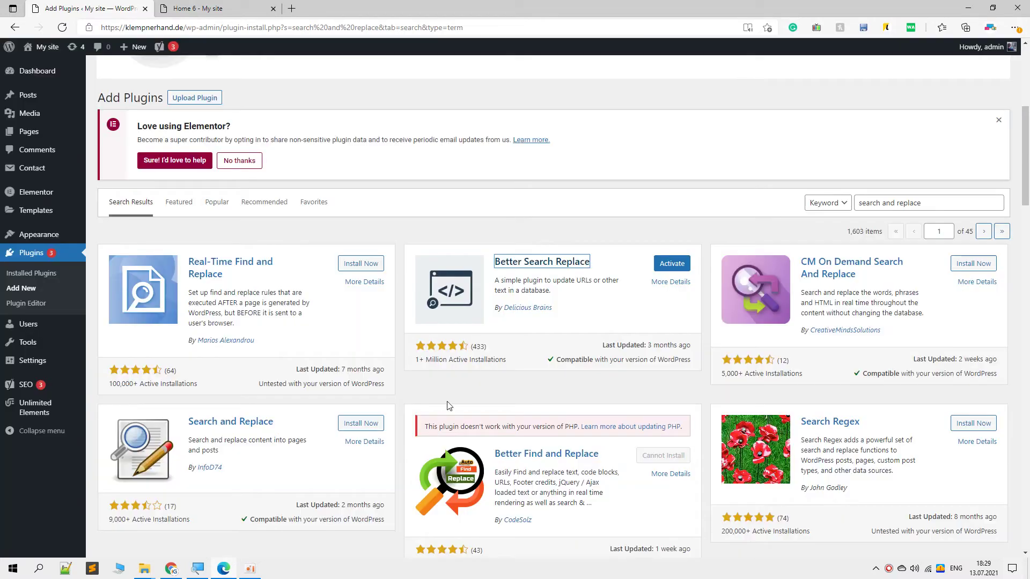
pyautogui.click(674, 264)
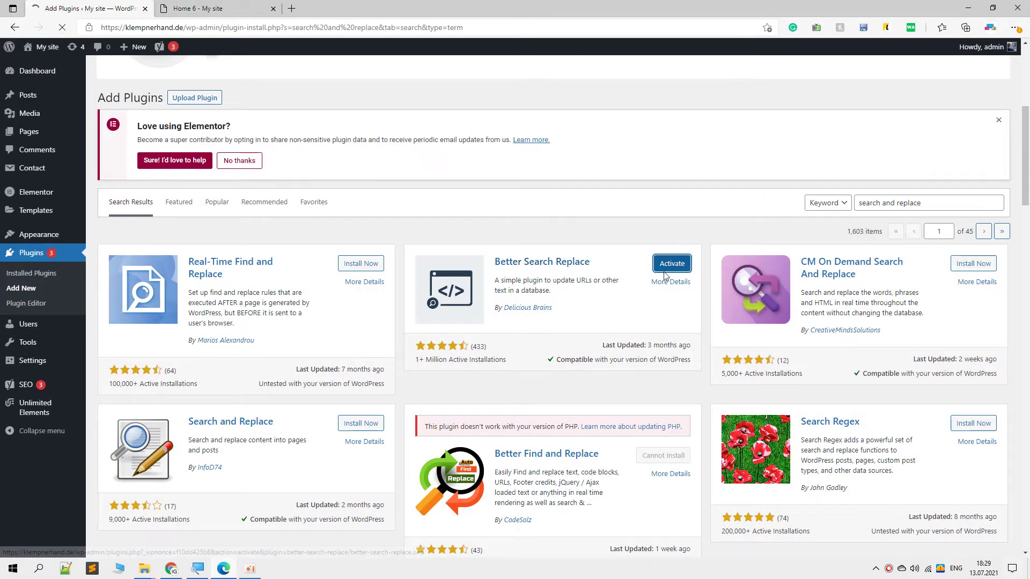
pyautogui.scroll(-5, 408, 395)
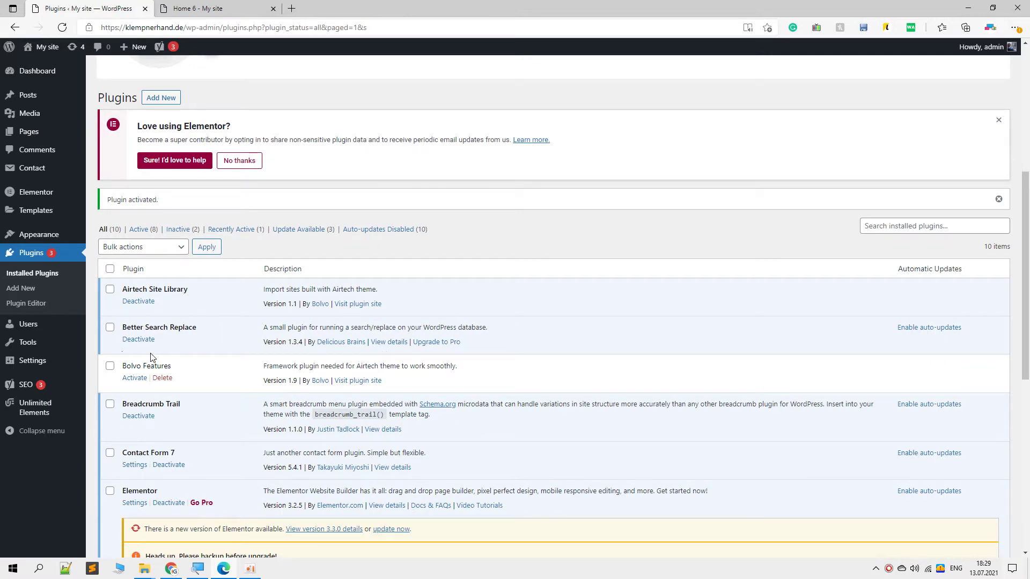
pyautogui.moveTo(47, 361)
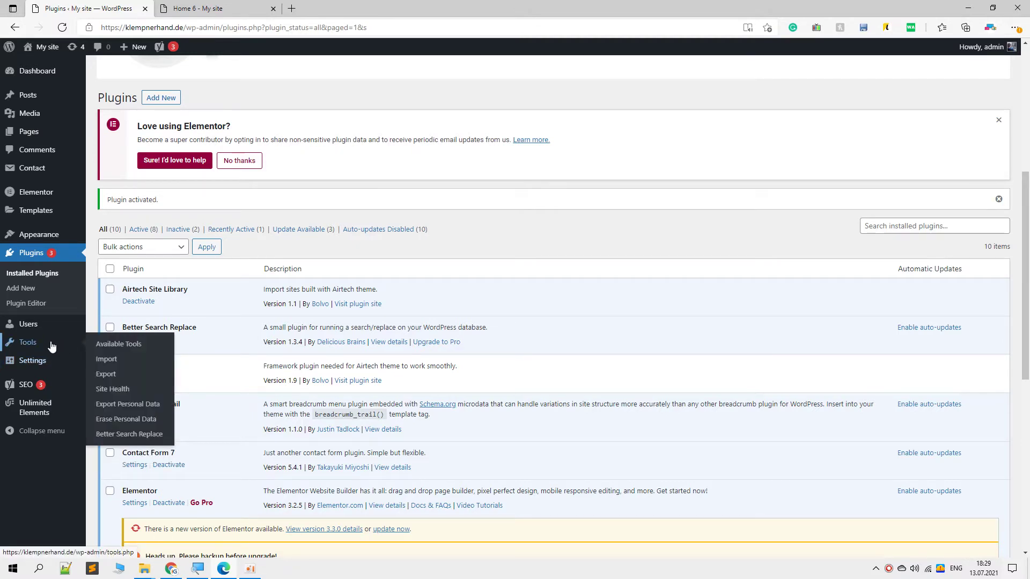
pyautogui.click(132, 435)
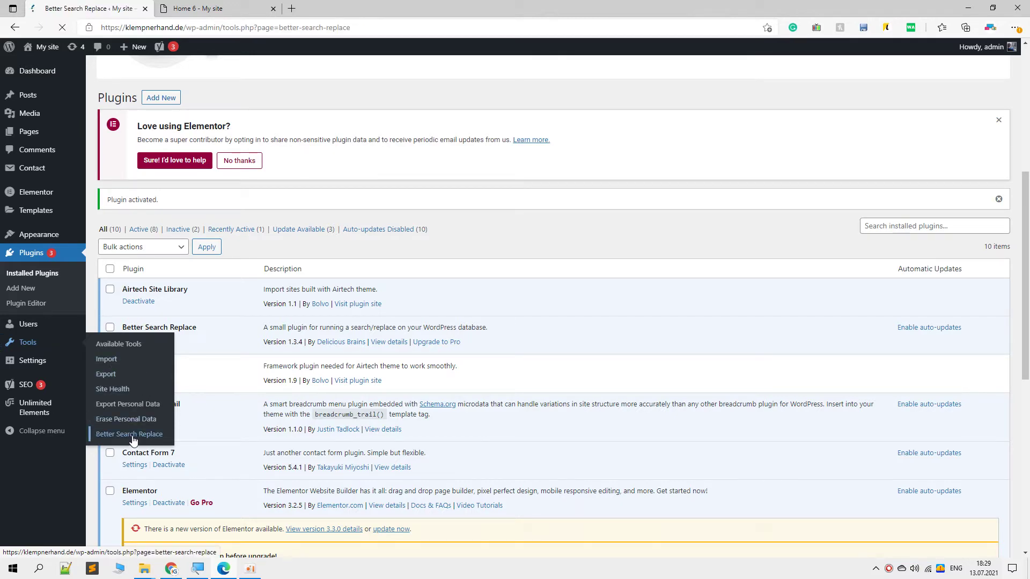
pyautogui.scroll(-8, 268, 365)
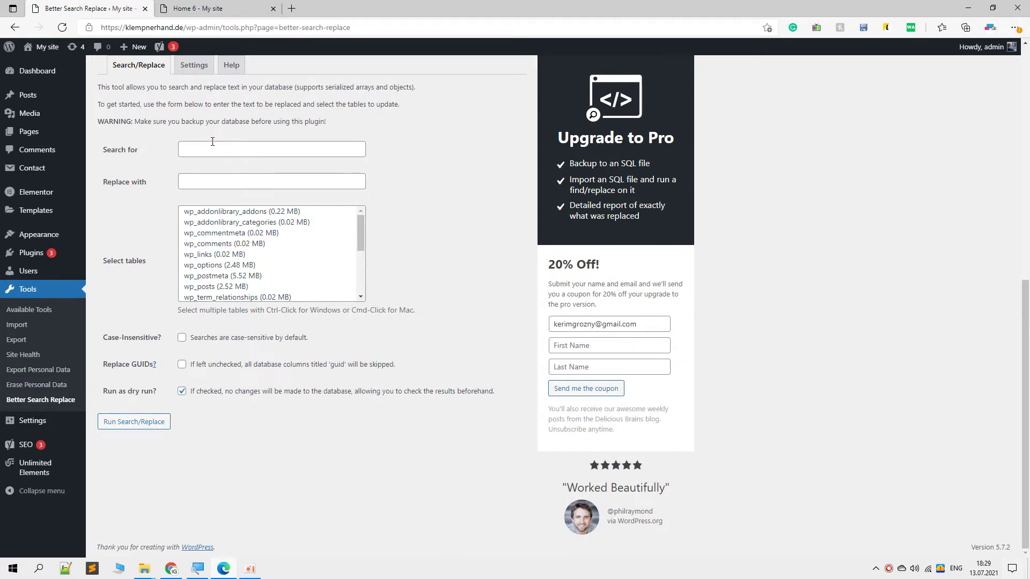
# On the Home 6 tab, close DevTools and scroll the homepage to check the broken logo and images
pyautogui.hotkey('ctrl', 'Tab')
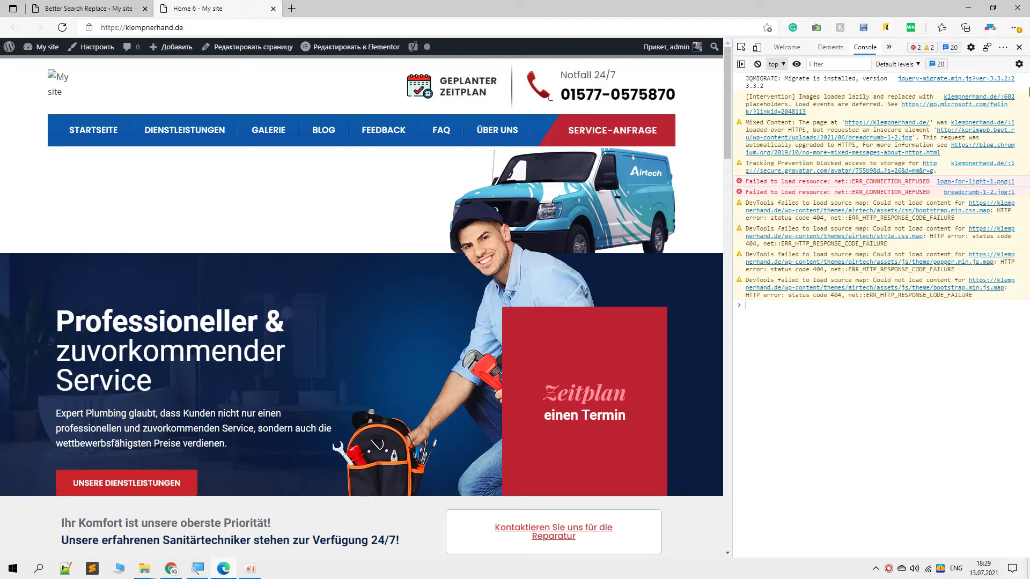
pyautogui.click(1019, 47)
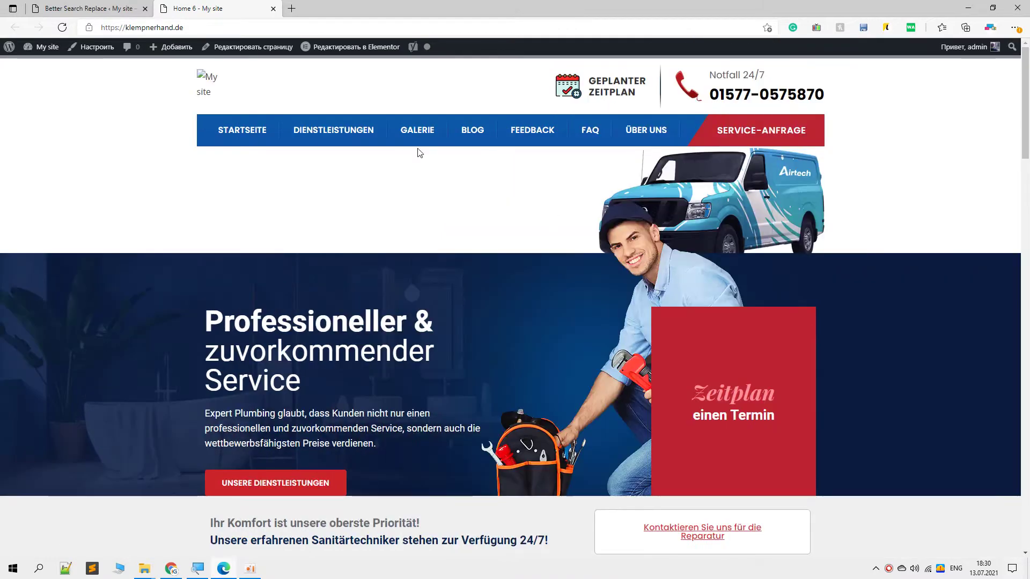
pyautogui.scroll(-10, 419, 261)
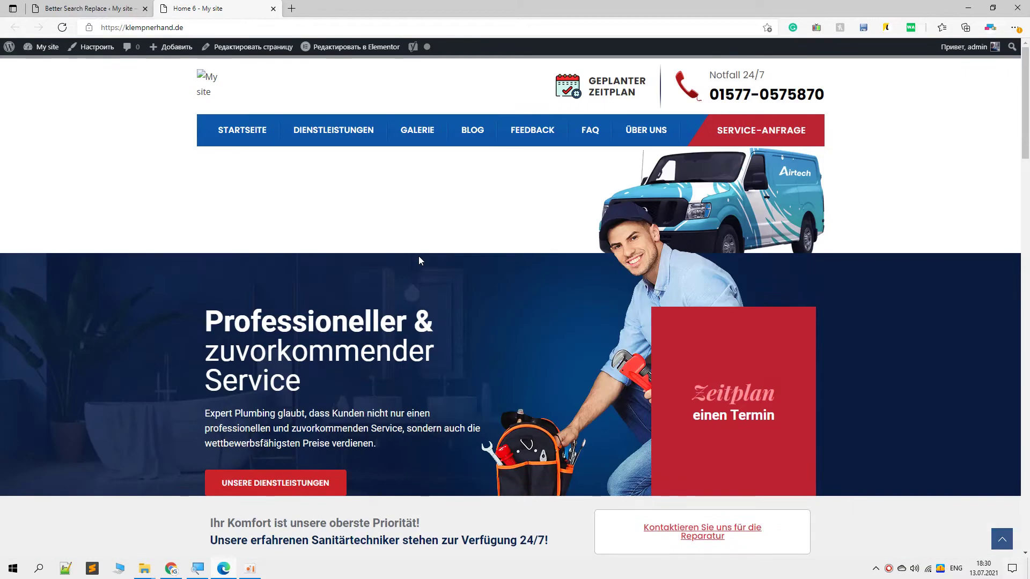
pyautogui.scroll(-10, 419, 261)
pyautogui.scroll(-20, 420, 261)
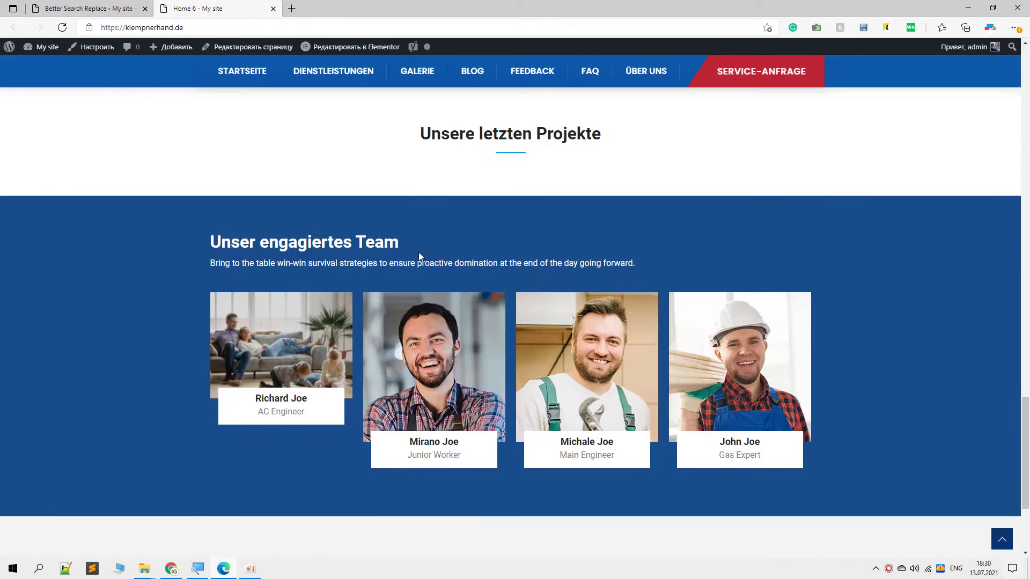
pyautogui.scroll(20, 418, 252)
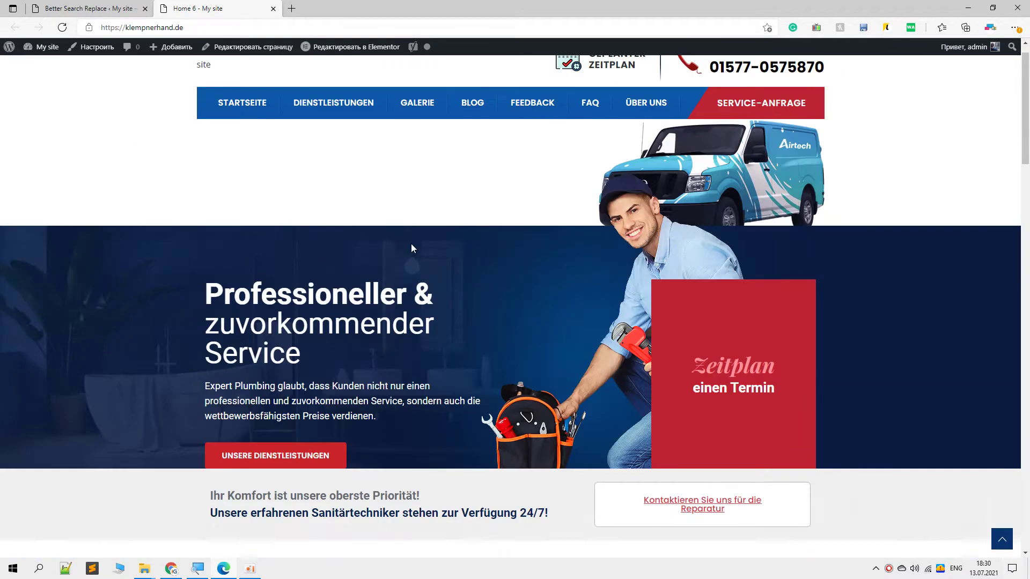
pyautogui.hotkey('ctrl', 'Tab')
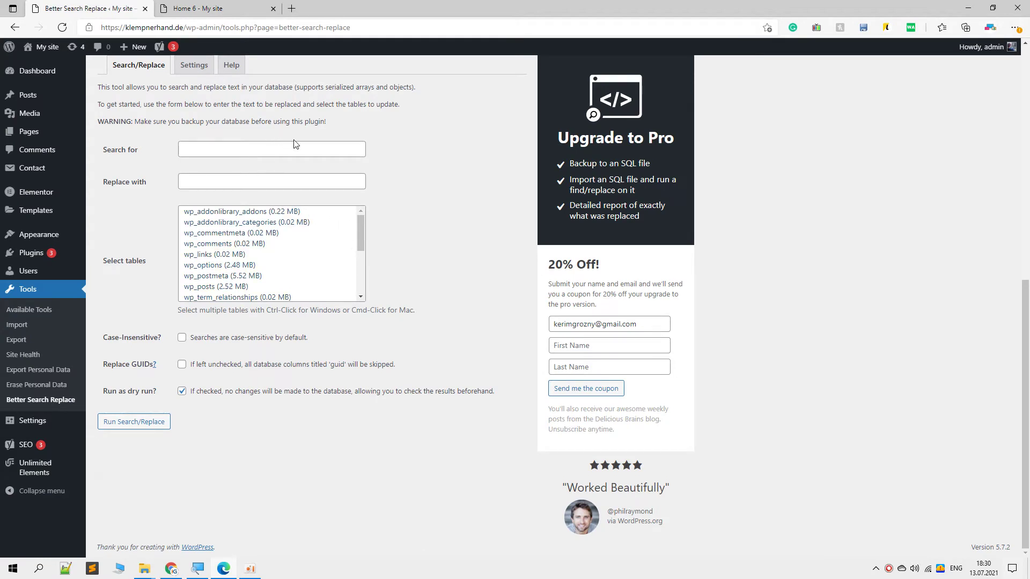
pyautogui.click(219, 147)
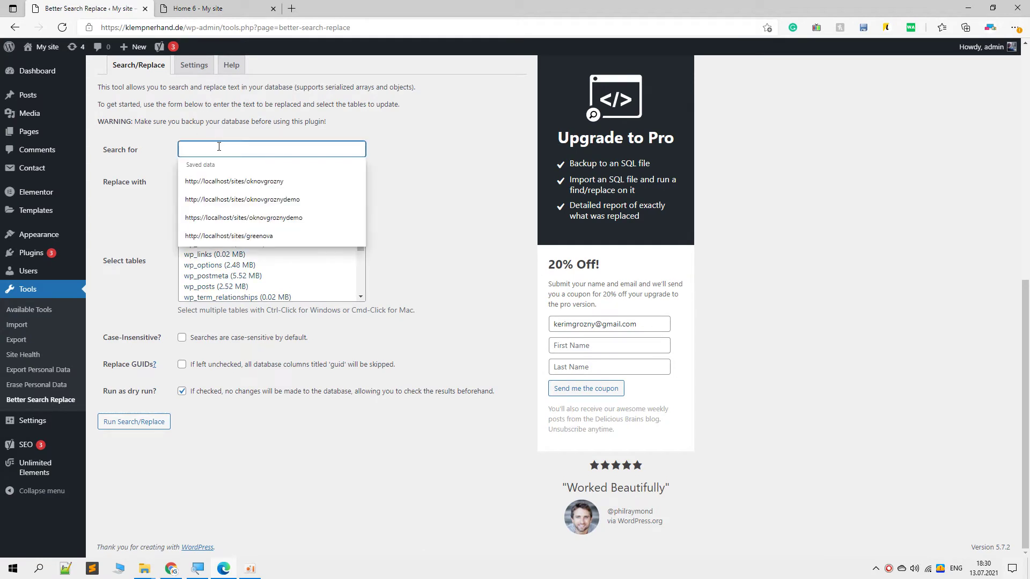
pyautogui.click(414, 164)
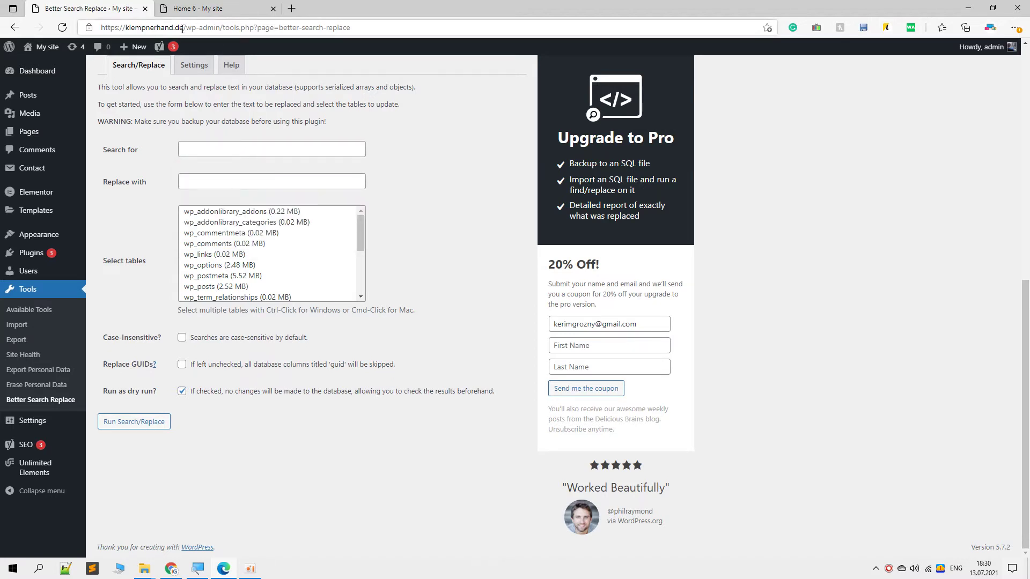
pyautogui.moveTo(183, 29); pyautogui.dragTo(88, 25)
pyautogui.hotkey('ctrl', 'c')
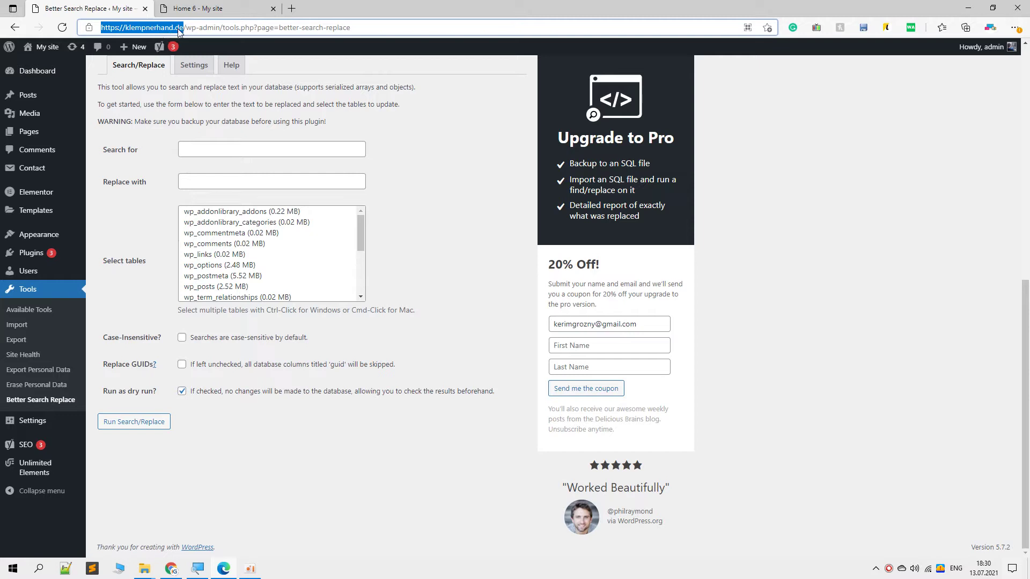
pyautogui.click(205, 150)
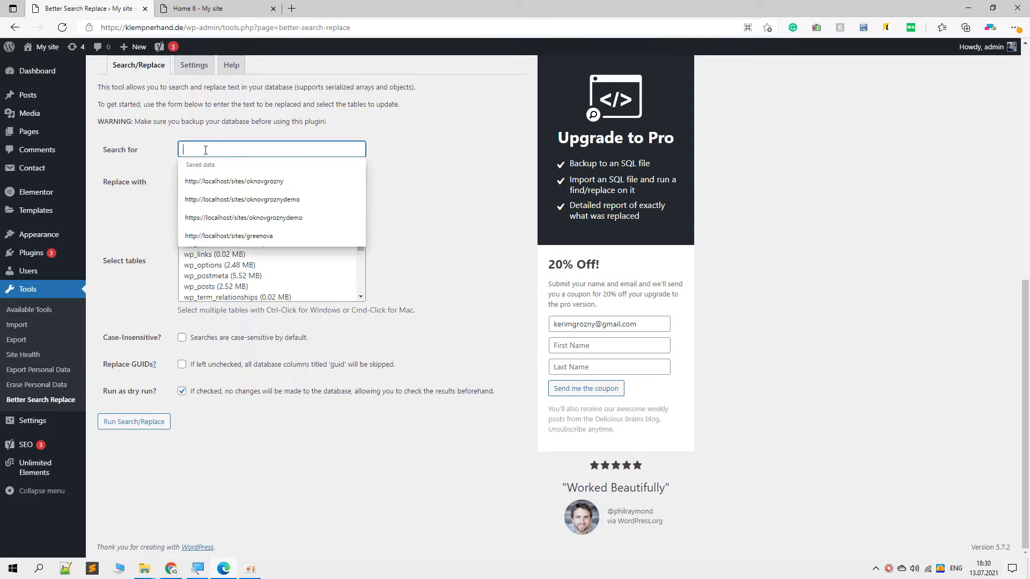
pyautogui.click(425, 153)
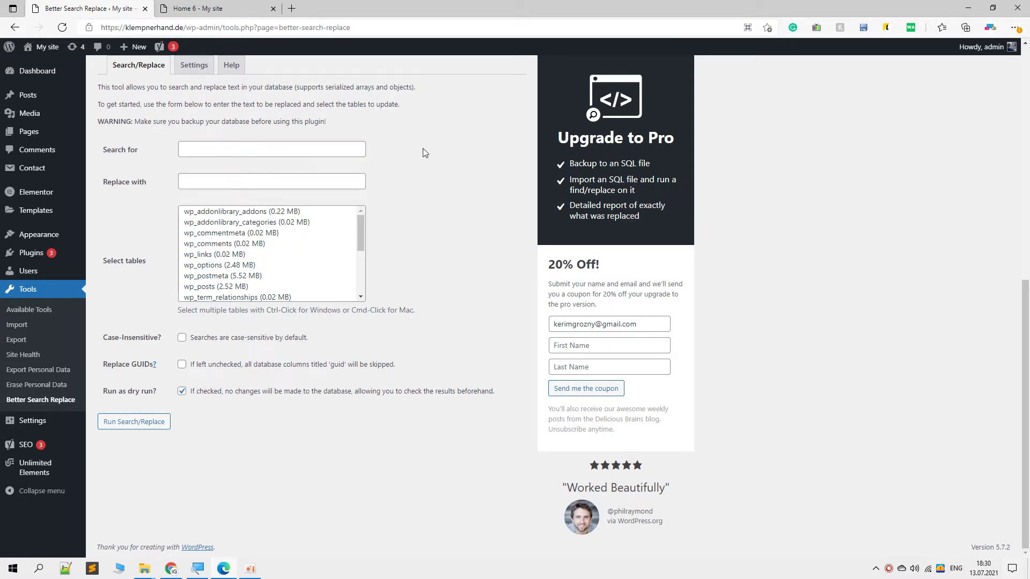
pyautogui.click(249, 182)
pyautogui.hotkey('ctrl', 'v')
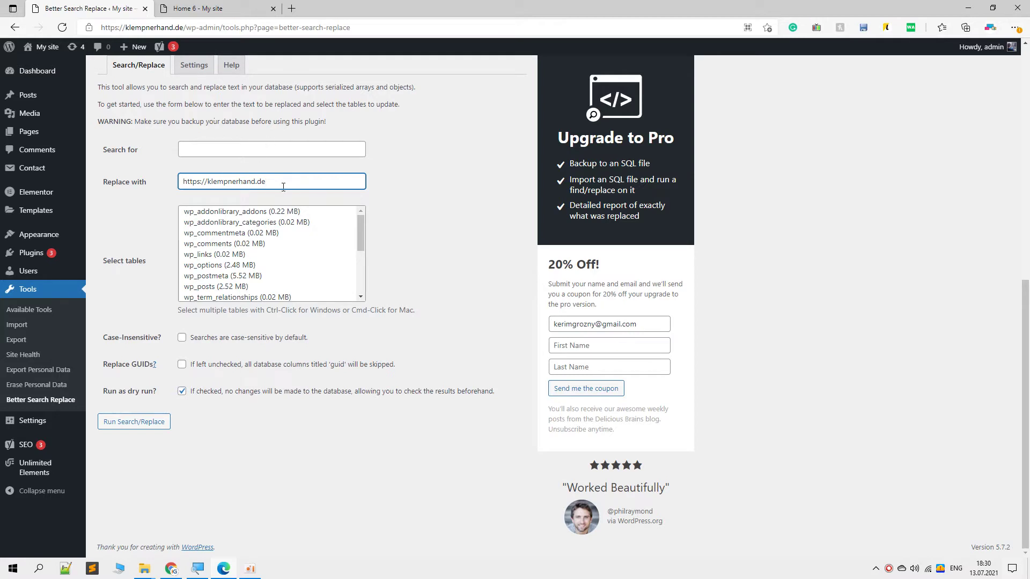
pyautogui.click(467, 162)
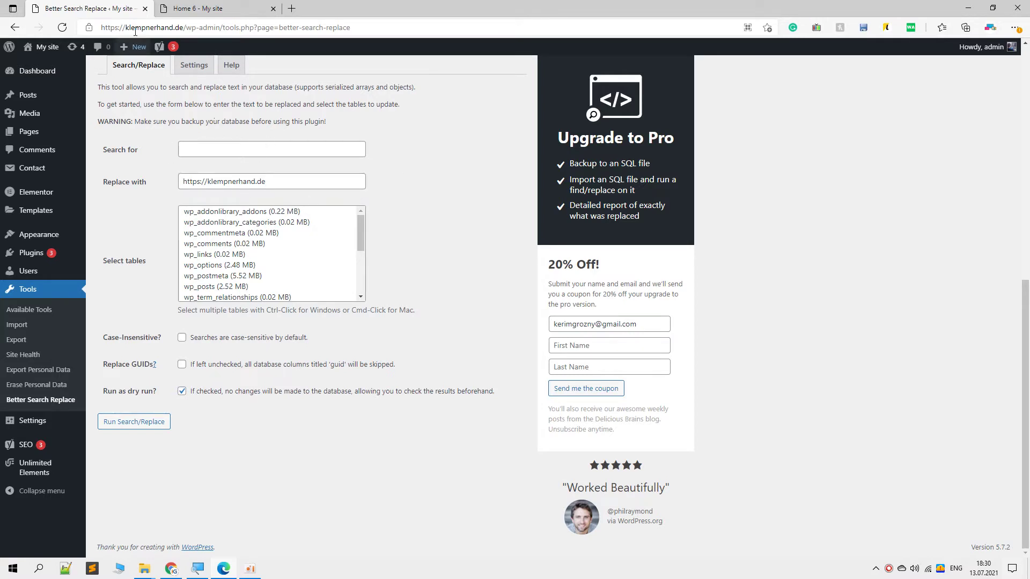
pyautogui.hotkey('ctrl', 't')
pyautogui.write('sw')
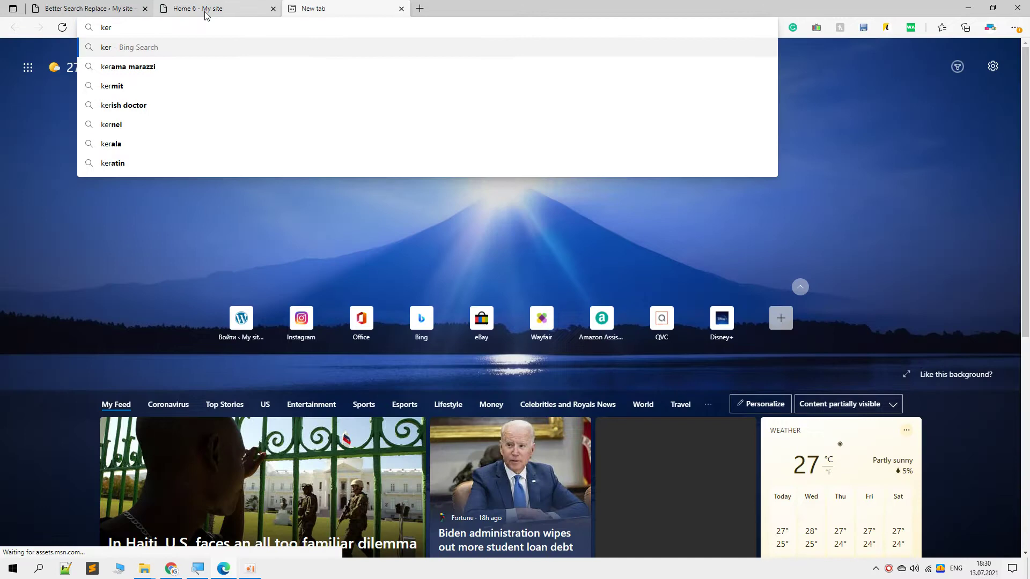
pyautogui.hotkey('ctrl', 'w')
pyautogui.hotkey('alt', 'Tab')
pyautogui.press('Tab')
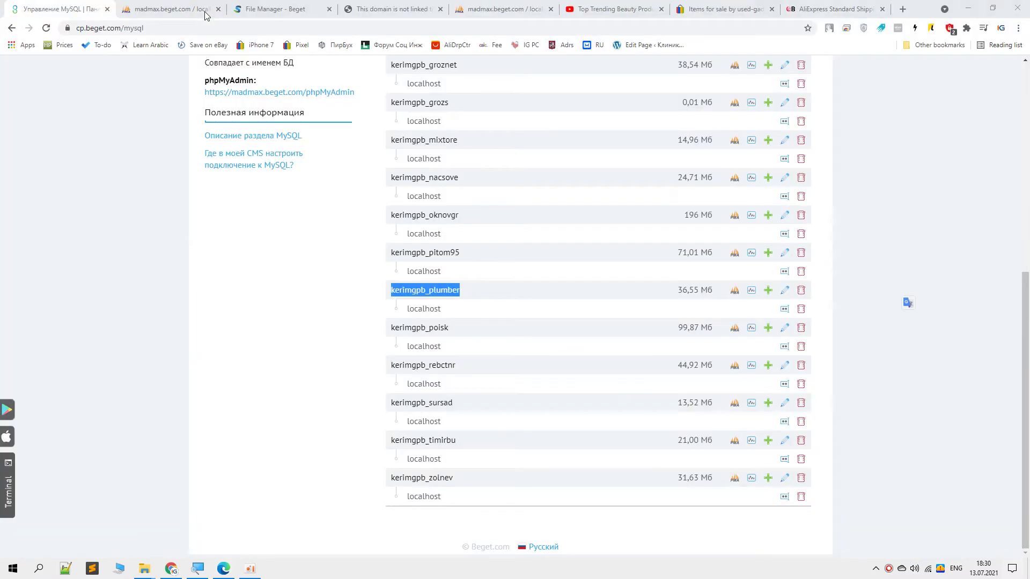
pyautogui.hotkey('ctrl', 't')
pyautogui.write('kerimgpb.bget.ru')
pyautogui.press('Return')
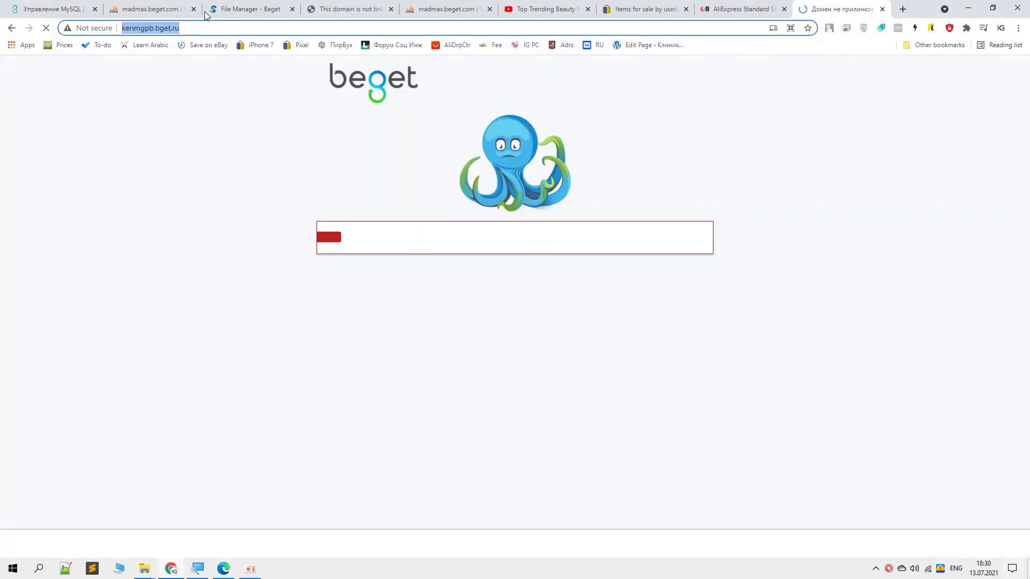
pyautogui.hotkey('ctrl', 'w')
pyautogui.hotkey('alt', 'Tab')
# Paste the old domain into 'Search for' and remove its trailing slash
pyautogui.click(259, 151)
pyautogui.write('http://kerimgpb.bget.ru/')
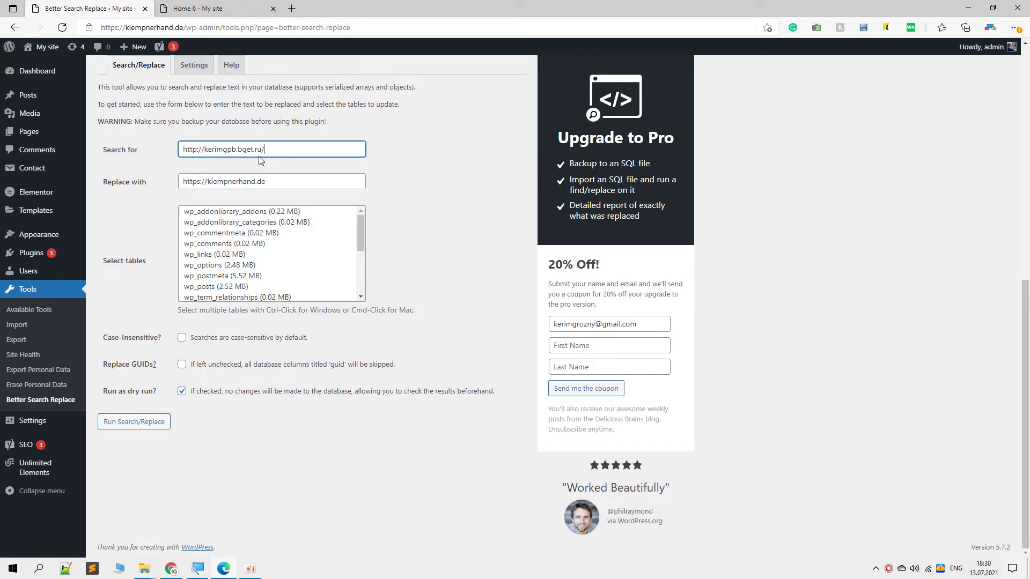
pyautogui.click(421, 159)
pyautogui.moveTo(306, 149); pyautogui.dragTo(156, 153)
pyautogui.scroll(4, 337, 286)
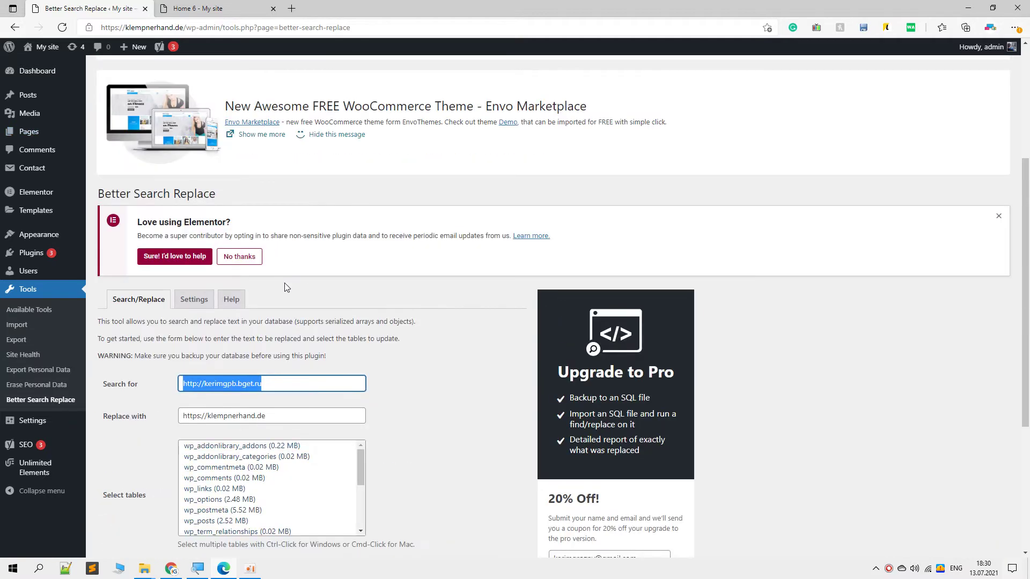
pyautogui.scroll(-4, 337, 286)
pyautogui.scroll(2, 337, 286)
# Select all tables from wp_addonlibrary_addons through wp_yoast_seo_links
pyautogui.click(246, 290)
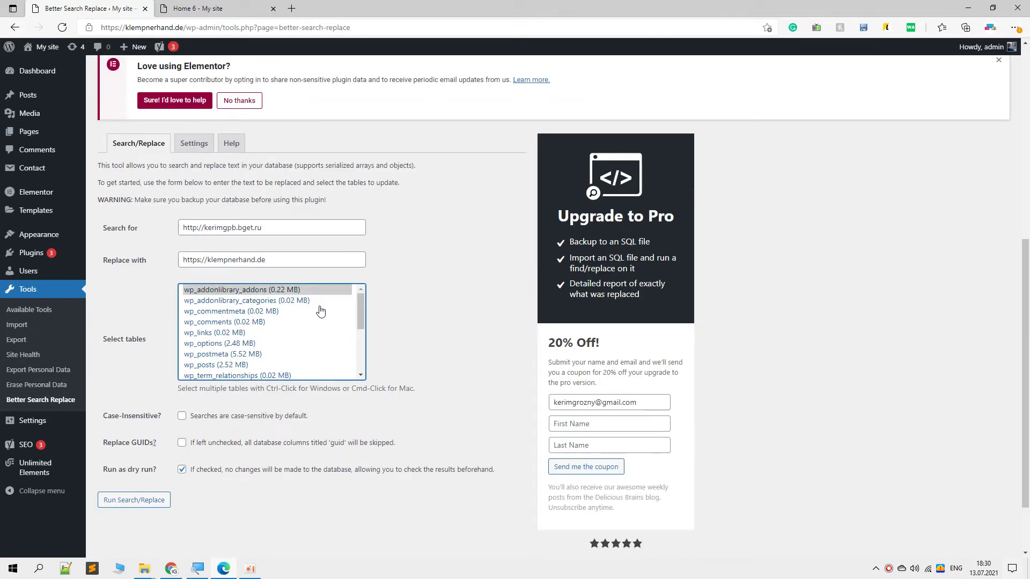
pyautogui.scroll(2, 418, 312)
pyautogui.scroll(-4, 426, 304)
pyautogui.scroll(-5, 281, 276)
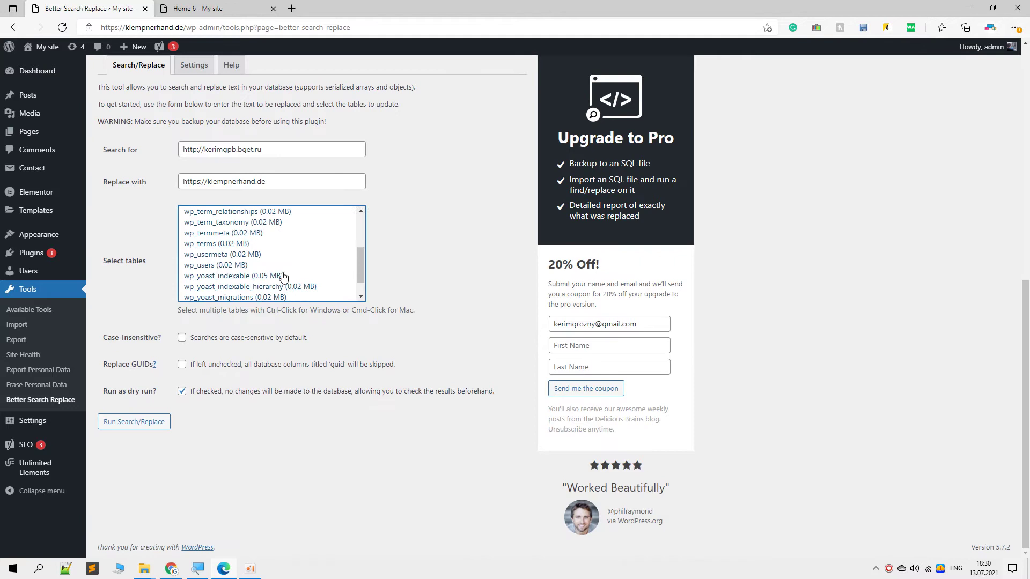
pyautogui.keyDown('shift'); pyautogui.click(234, 296); pyautogui.keyUp('shift')
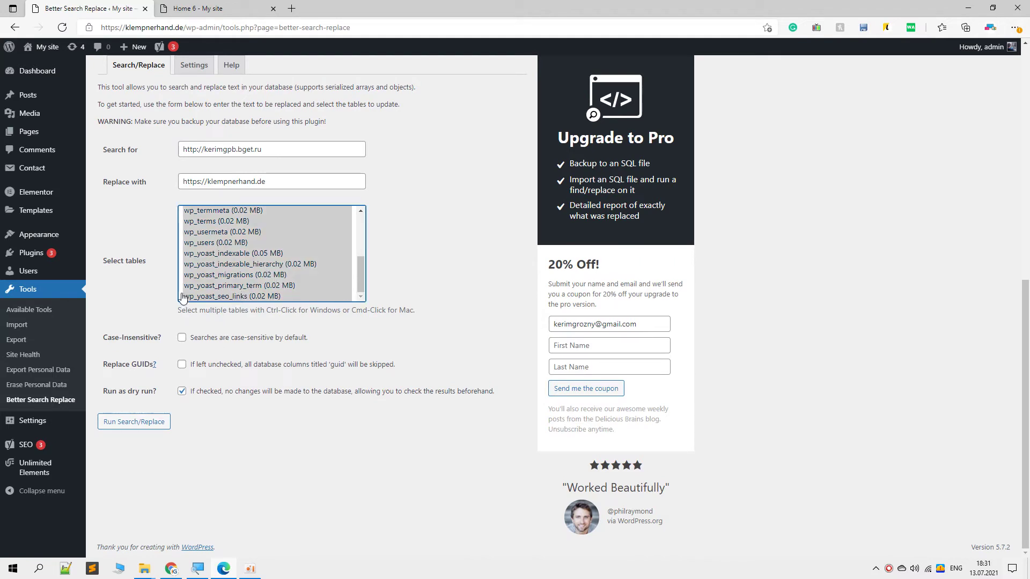
pyautogui.scroll(2, 268, 261)
pyautogui.scroll(1, 268, 262)
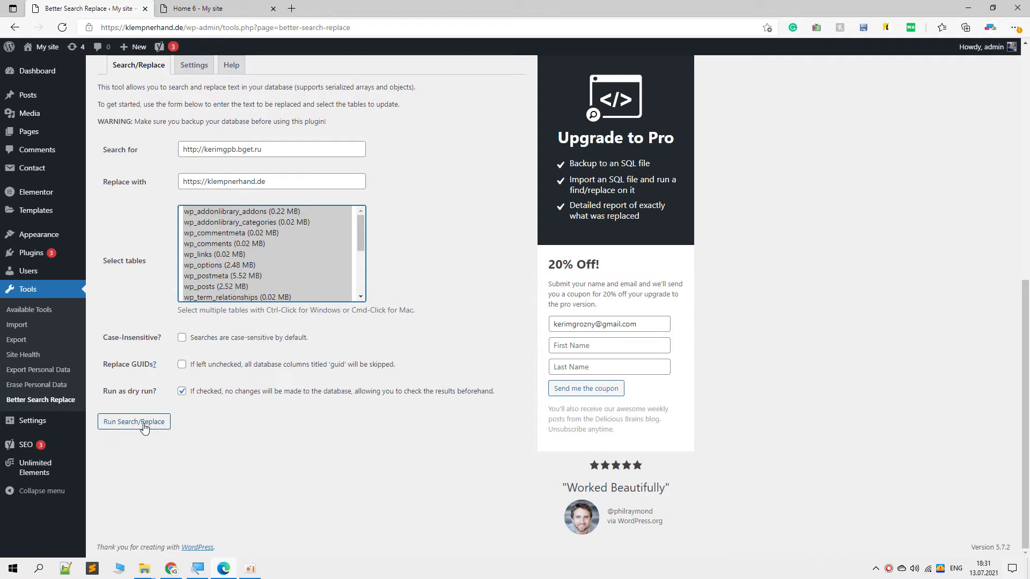
# Run a dry run across all tables, reporting 261 cells in 19 tables to update and no changes made
pyautogui.click(181, 471)
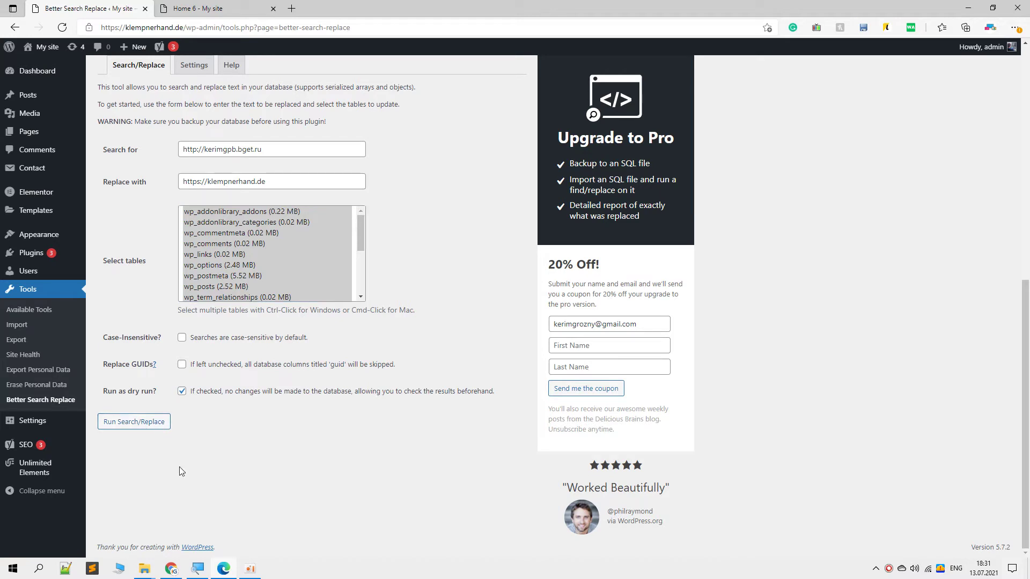
pyautogui.click(123, 423)
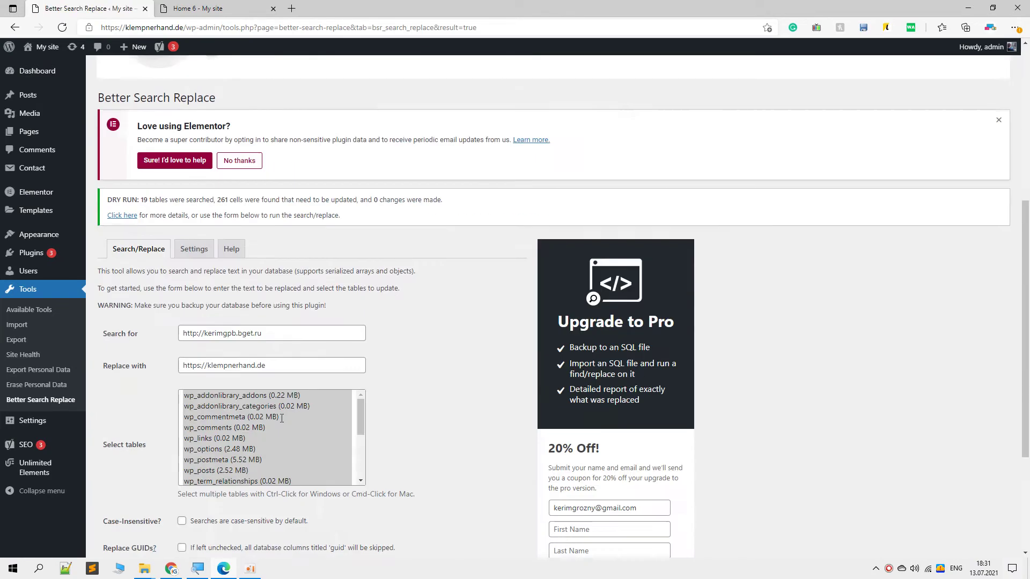
pyautogui.scroll(4, 284, 424)
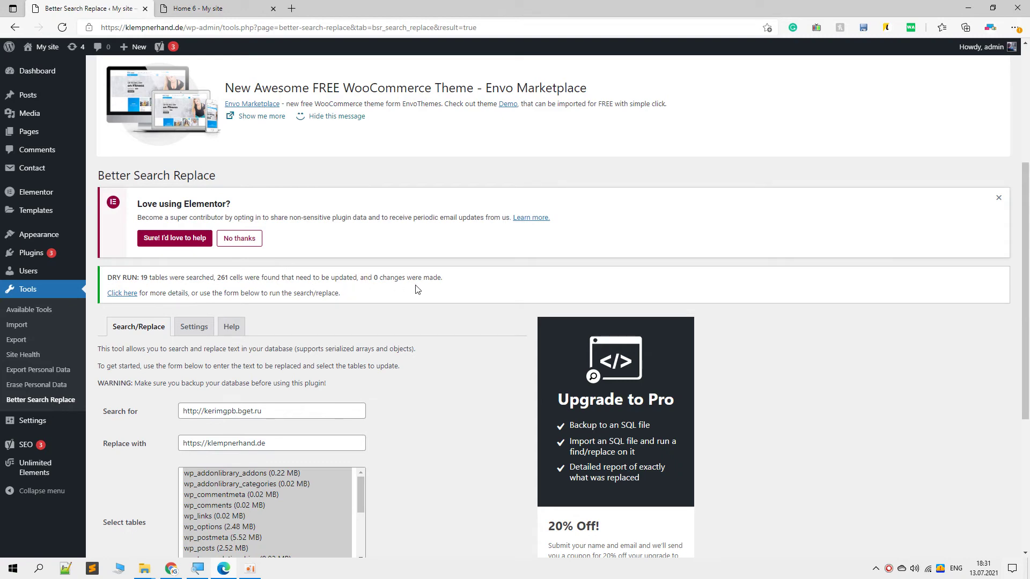
pyautogui.scroll(-5, 247, 365)
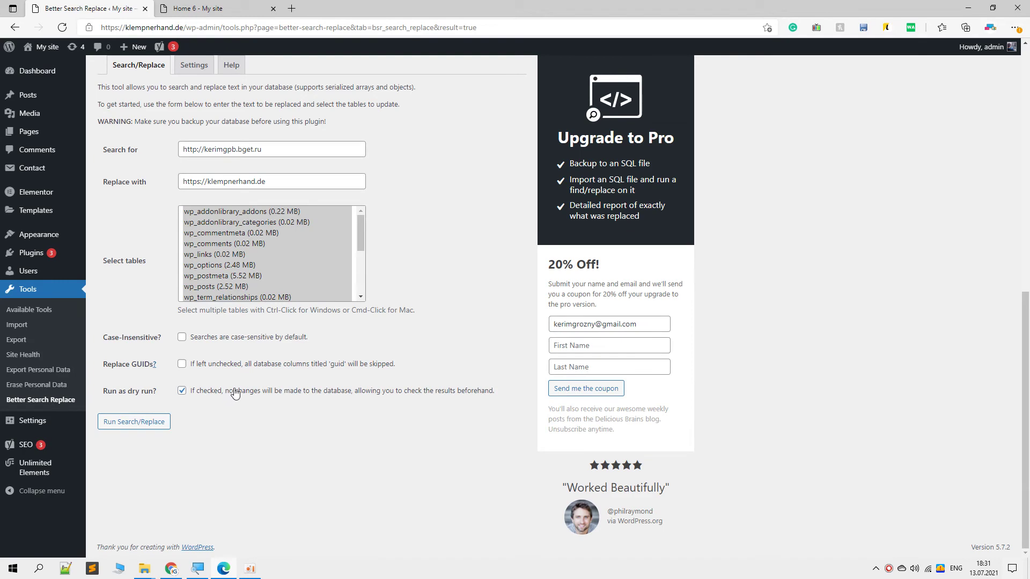
# Turn off dry run, apply the replacement (261 cells, 207 updates), and reload Home 6
pyautogui.click(140, 422)
pyautogui.click(134, 424)
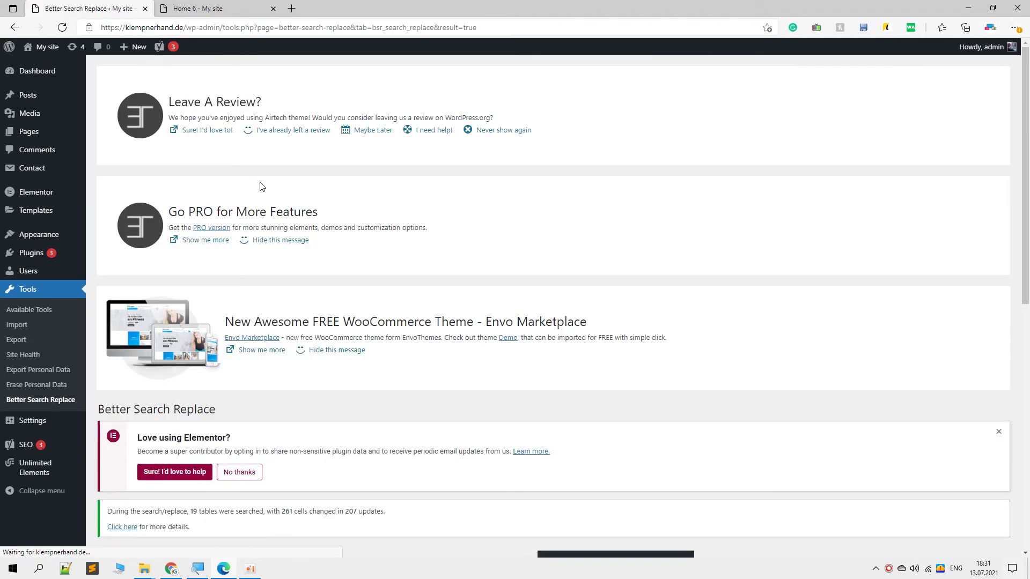
pyautogui.scroll(-9, 250, 412)
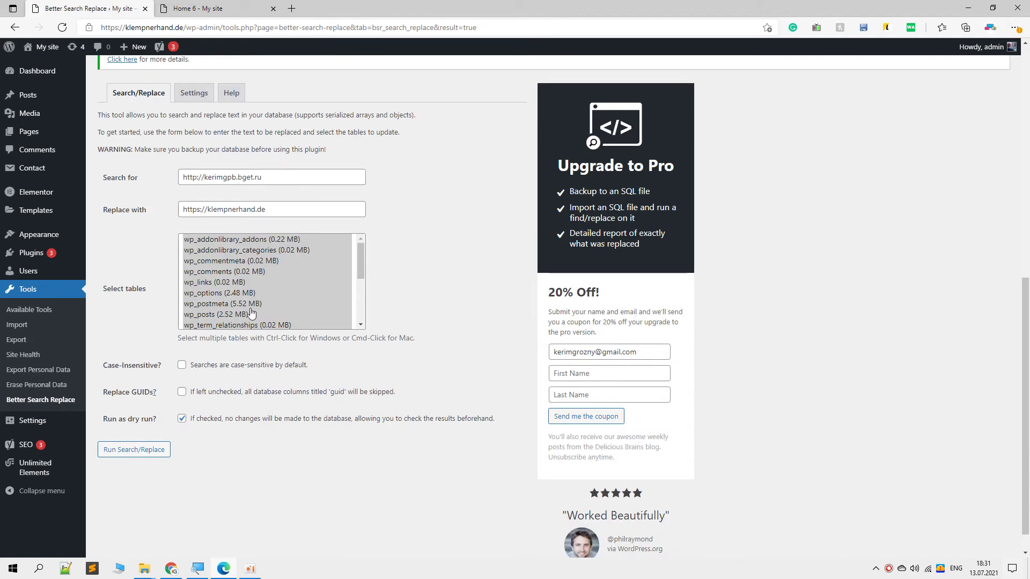
pyautogui.scroll(6, 398, 224)
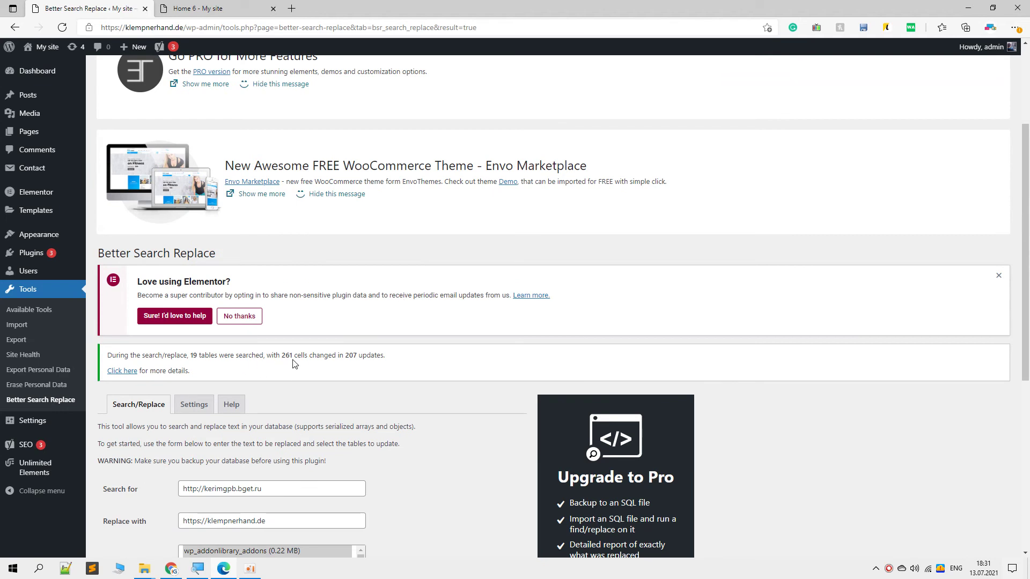
pyautogui.click(208, 7)
pyautogui.press('F5')
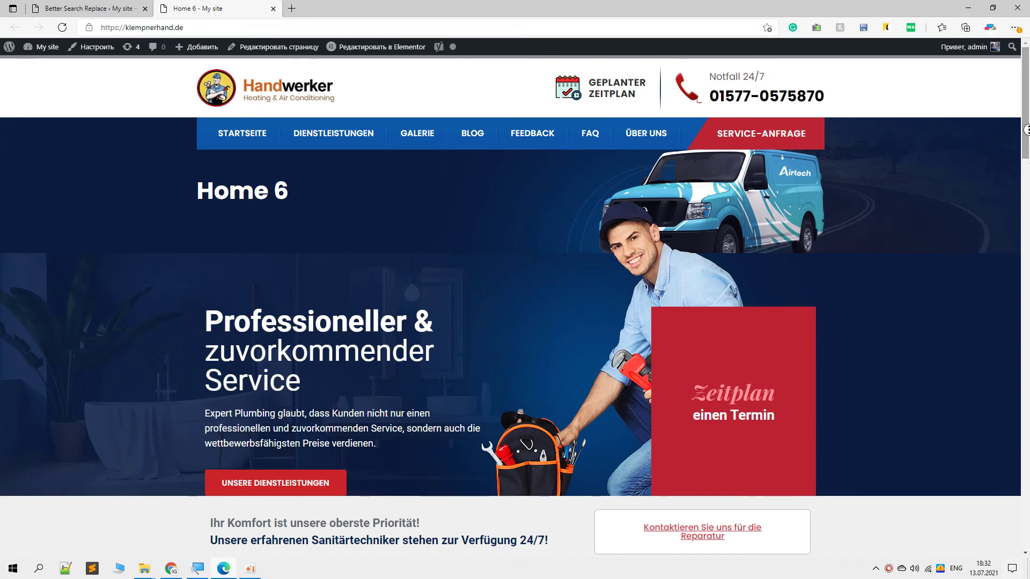
pyautogui.scroll(-15, 1025, 130)
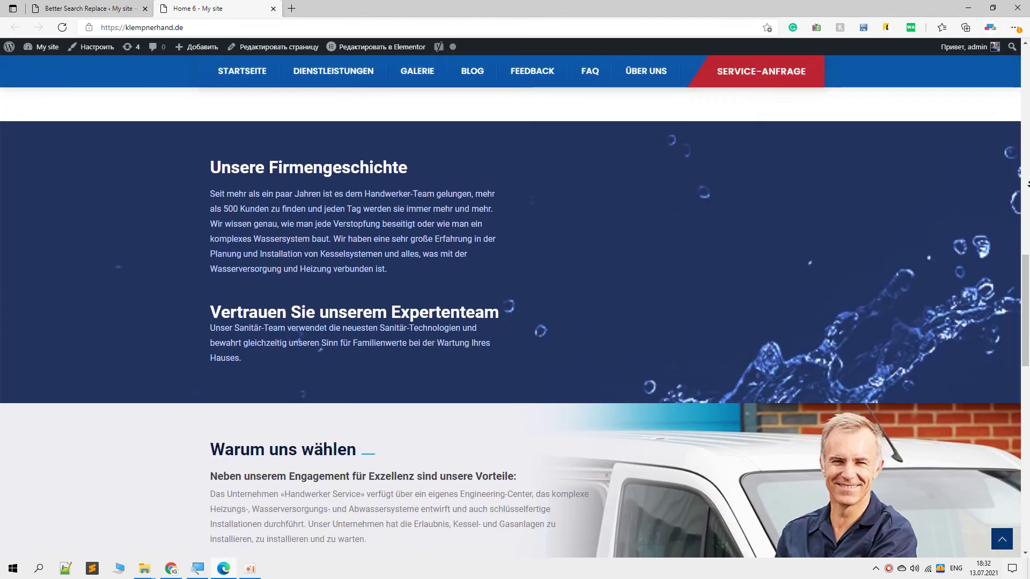
pyautogui.scroll(-12, 1027, 184)
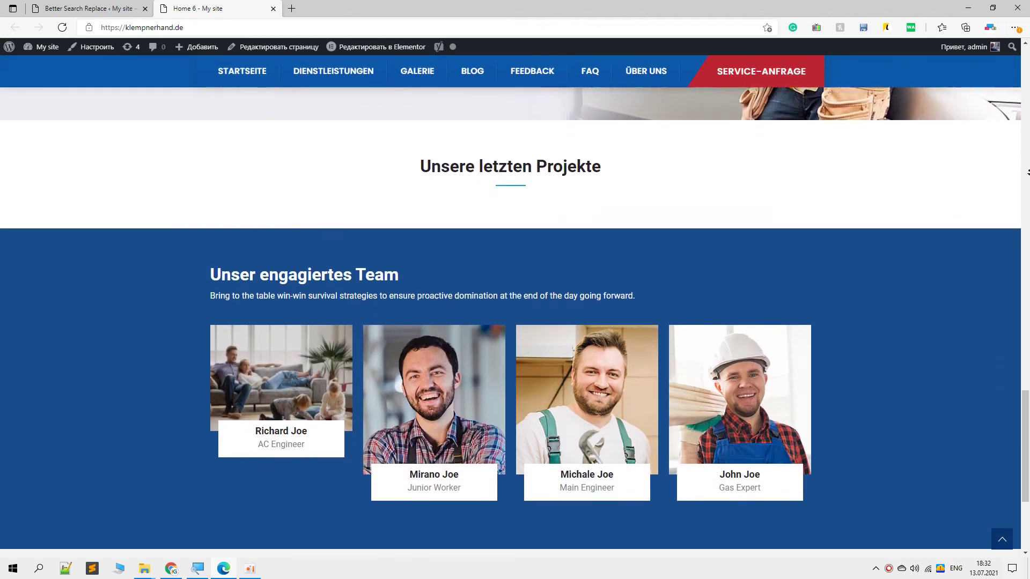
pyautogui.scroll(-1, 1028, 172)
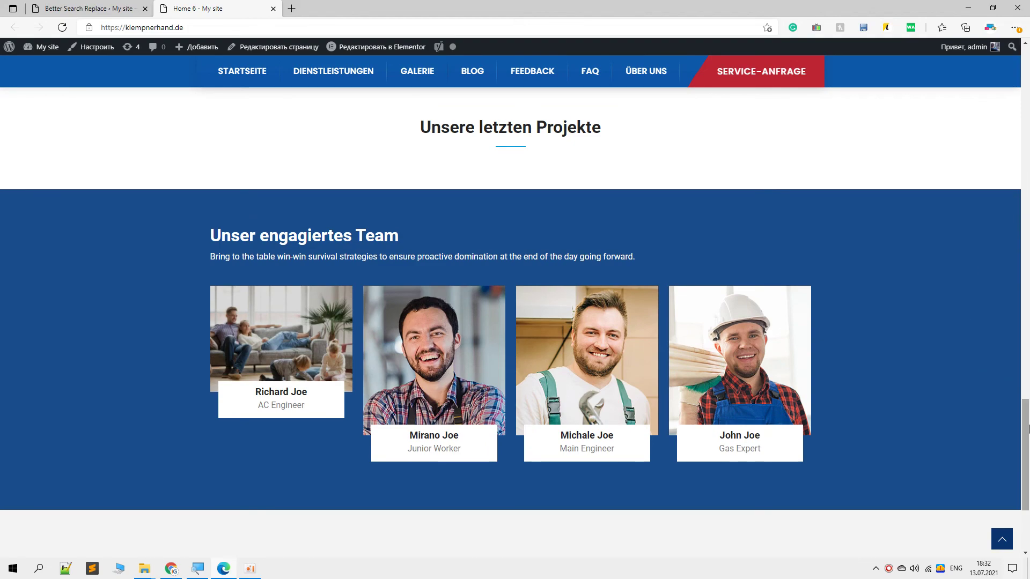
pyautogui.moveTo(1028, 427); pyautogui.dragTo(1029, 68)
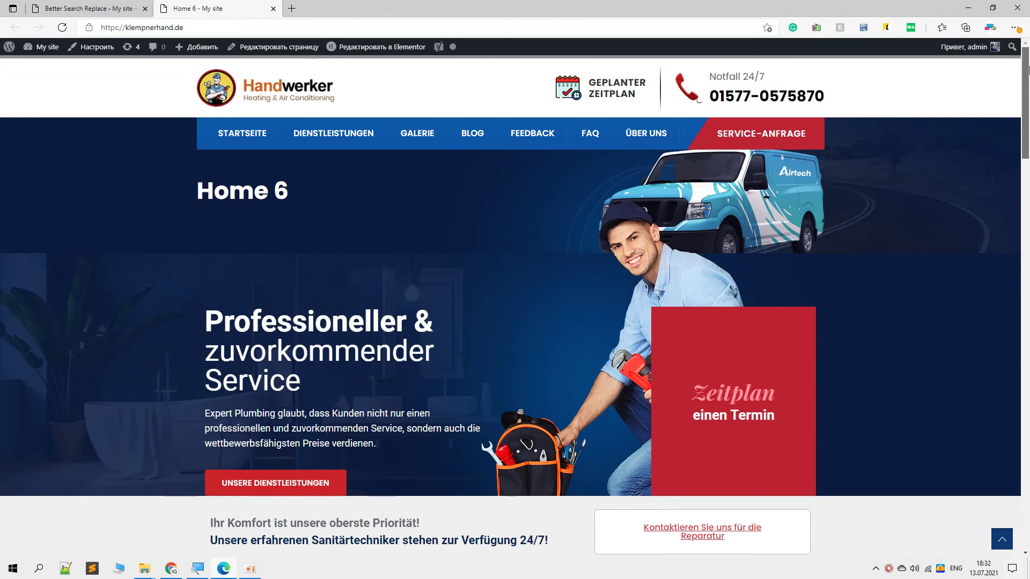